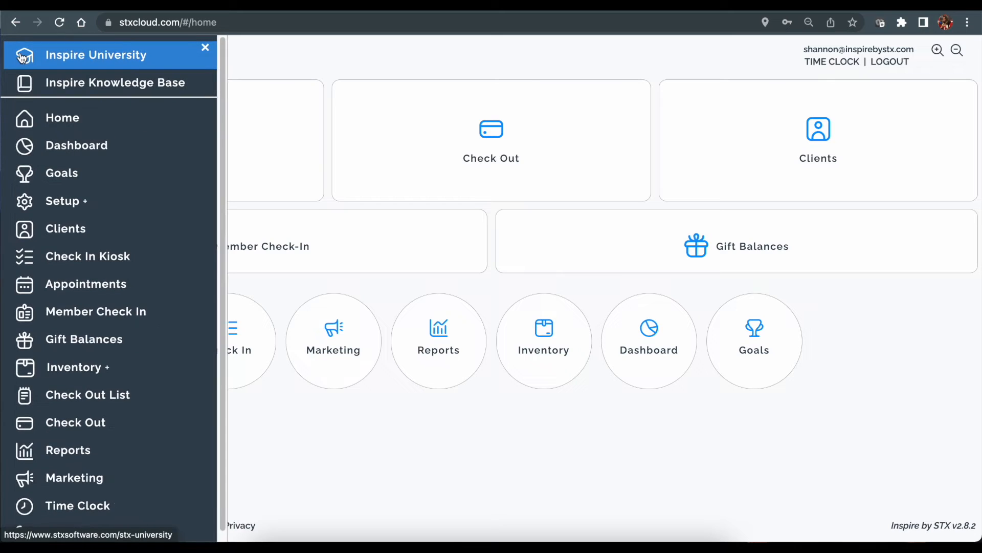
Step: Open the service details setup page
click(74, 199)
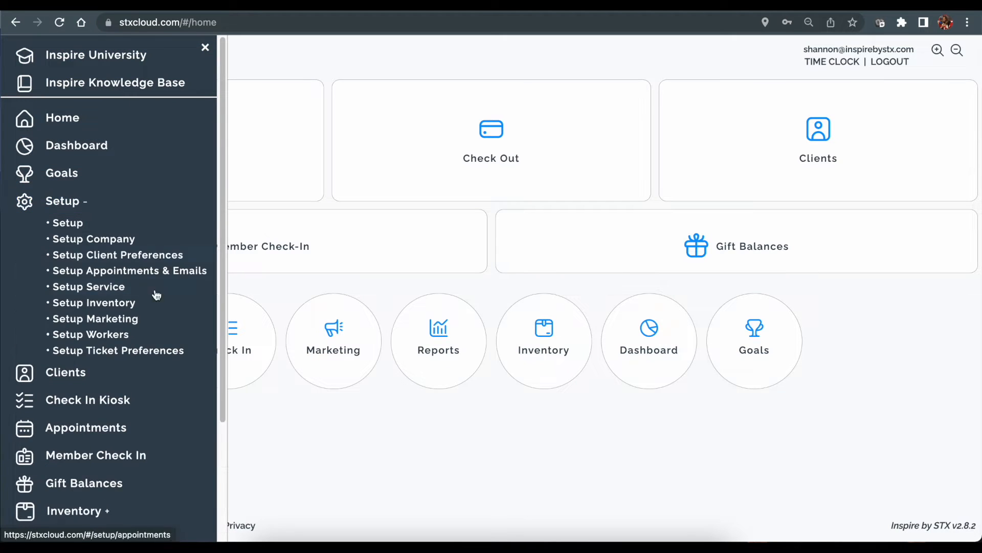
click(124, 286)
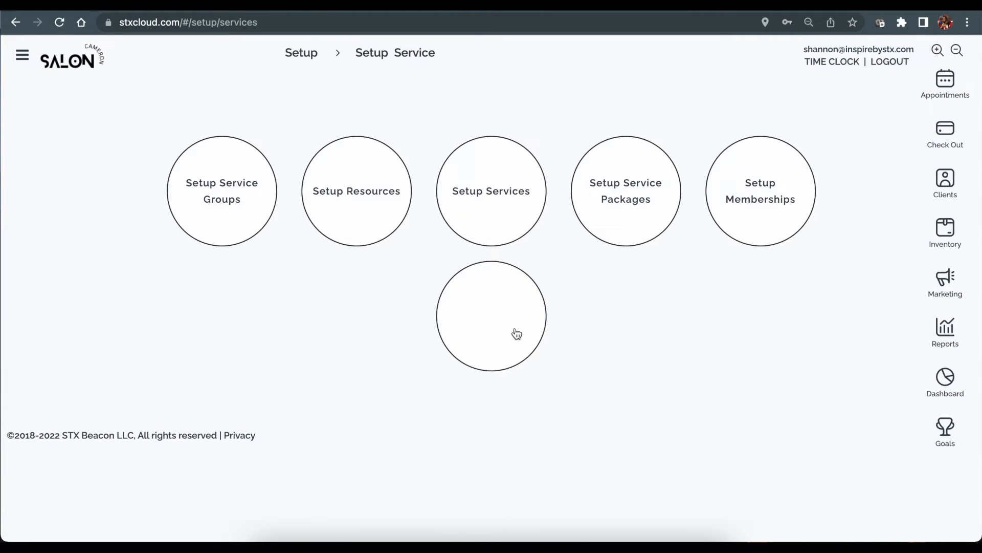
click(512, 197)
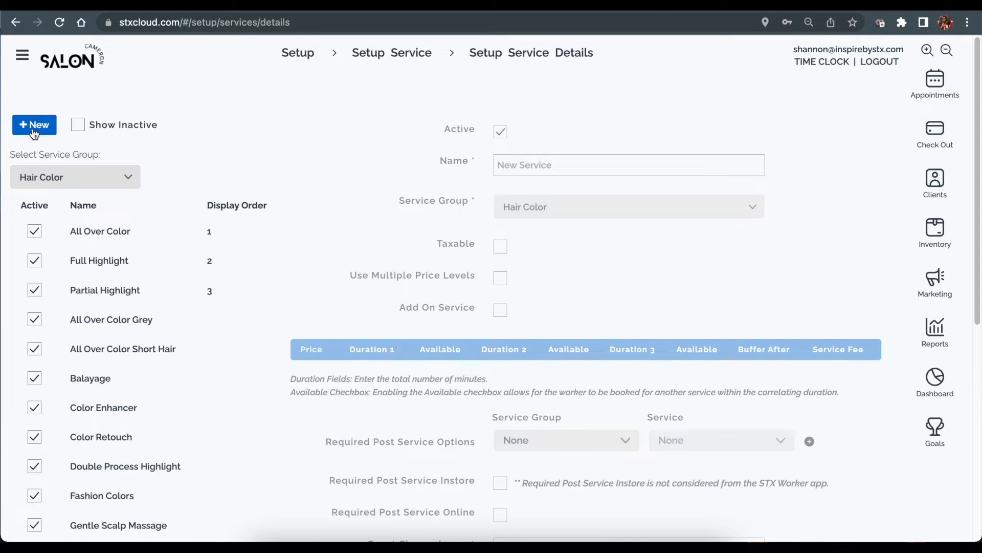
Step: Start a new service named "Hair Coloring" in the Hair Color service group
click(35, 134)
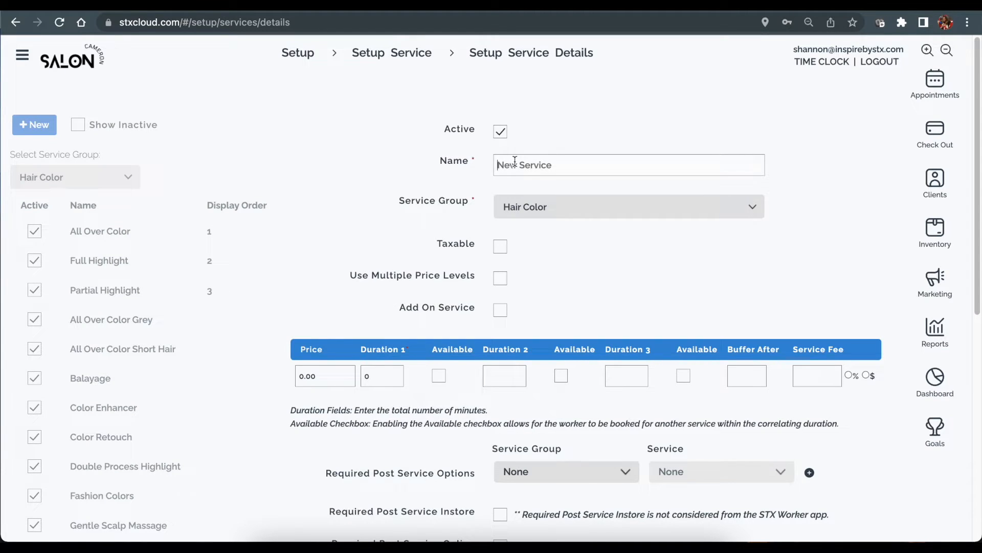
text(Hair Coloring)
click(545, 211)
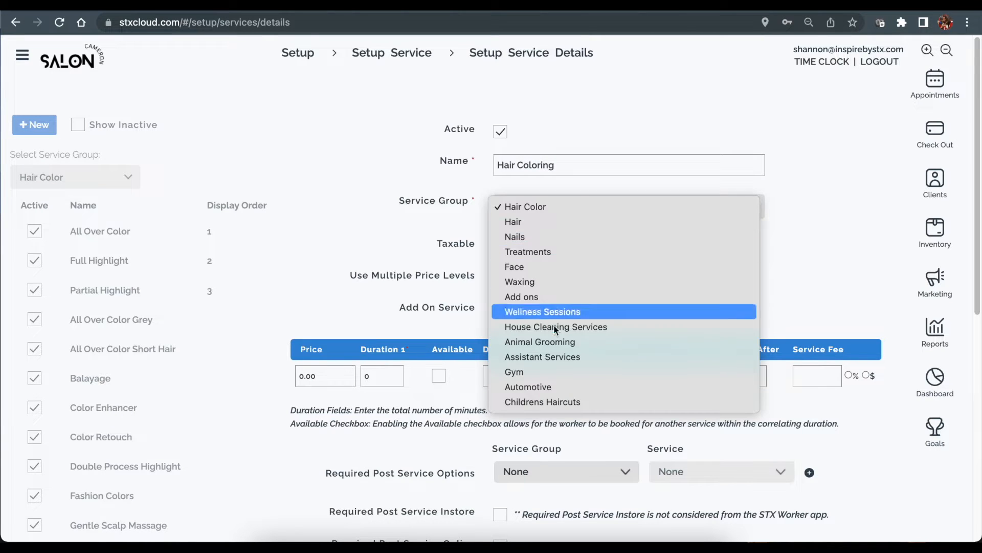
click(537, 206)
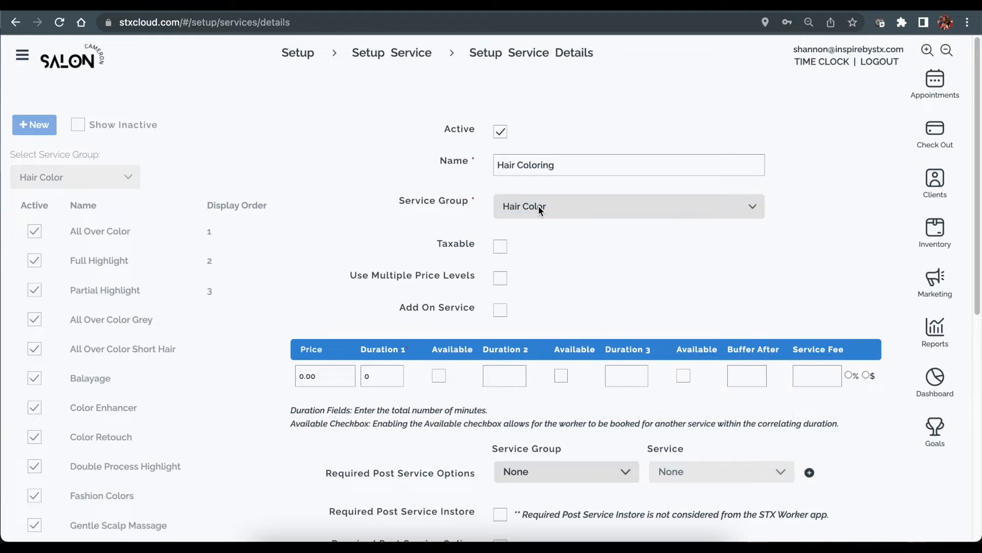
Step: Make the service taxable with a price of 100 and enable multiple price levels
click(502, 252)
drag(326, 378, 215, 372)
text(100)
click(501, 279)
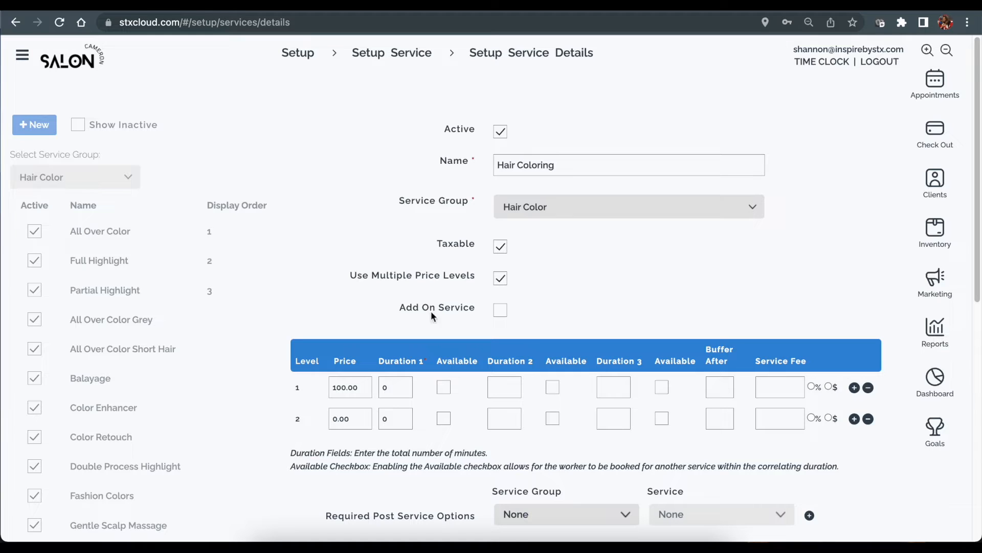
Step: Set the level 2 price to 105 and add a third price level priced at 110
click(358, 419)
drag(362, 420, 320, 420)
text(105)
click(854, 419)
drag(360, 453, 271, 453)
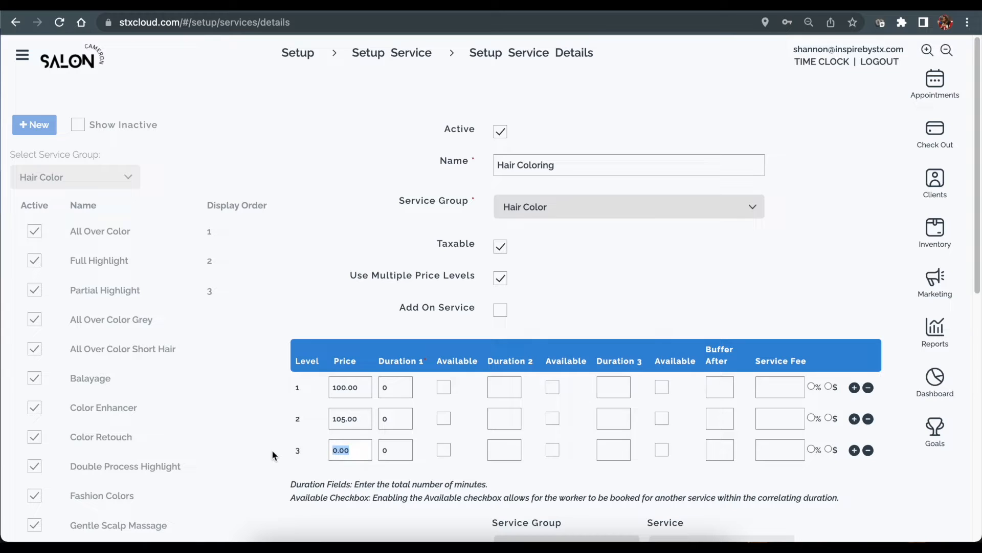
text(110)
click(361, 450)
Step: Set Duration 1 of price level 1 to 60 minutes
click(352, 388)
key(Tab)
text(60)
Step: Give price level 2 three 30-minute durations, with the second marked available, and a buffer after of 15
click(394, 420)
drag(393, 420, 350, 416)
text(30)
click(501, 411)
text(30)
click(397, 422)
click(616, 416)
text(30)
click(724, 421)
text(15)
Step: Set the level 2 service fee to 10 as a dollar amount and remove the third price level
click(800, 418)
text(10)
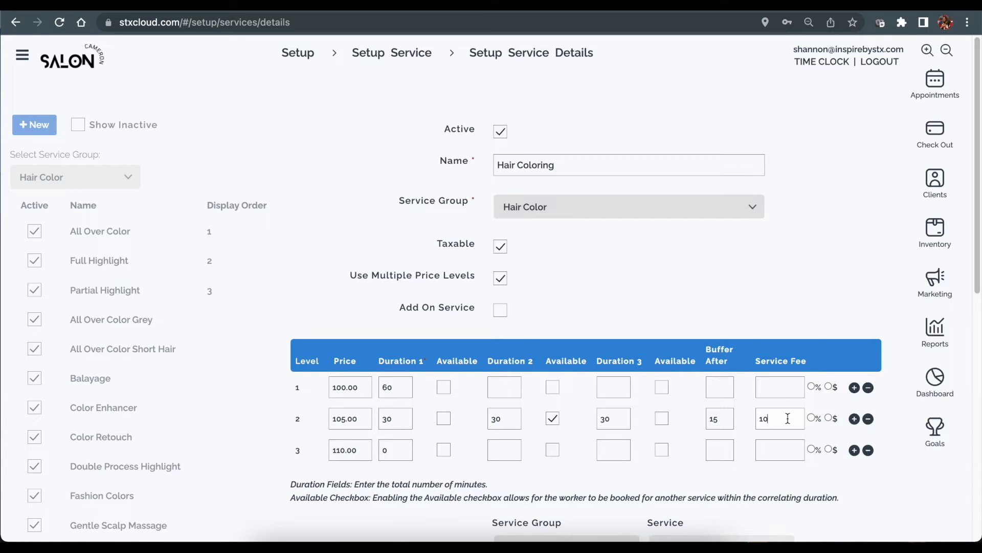
click(813, 418)
click(830, 418)
click(830, 417)
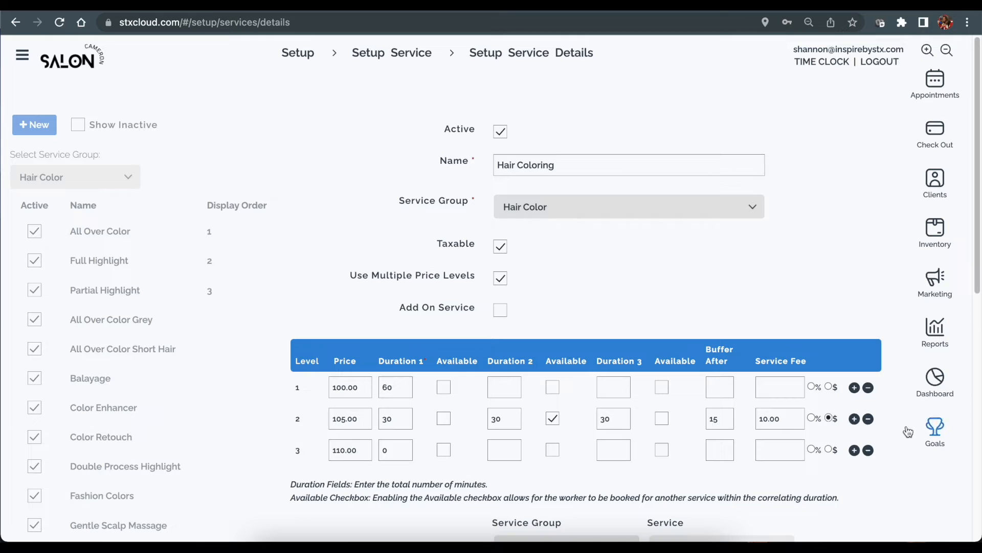
click(868, 450)
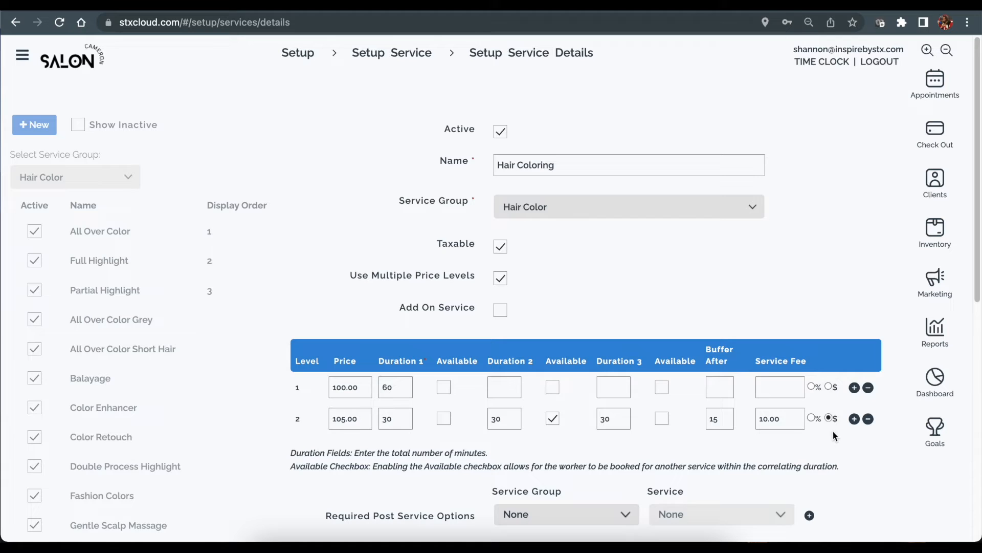
Step: Review the price level durations and the required post service fields of the new service
scroll(812, 438, down, 3)
scroll(813, 437, down, 2)
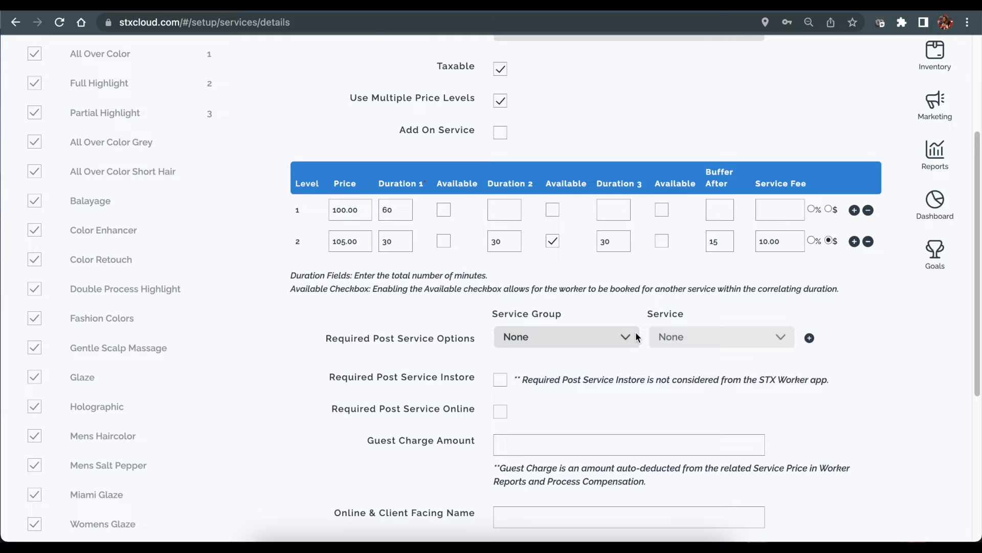
scroll(486, 258, up, 4)
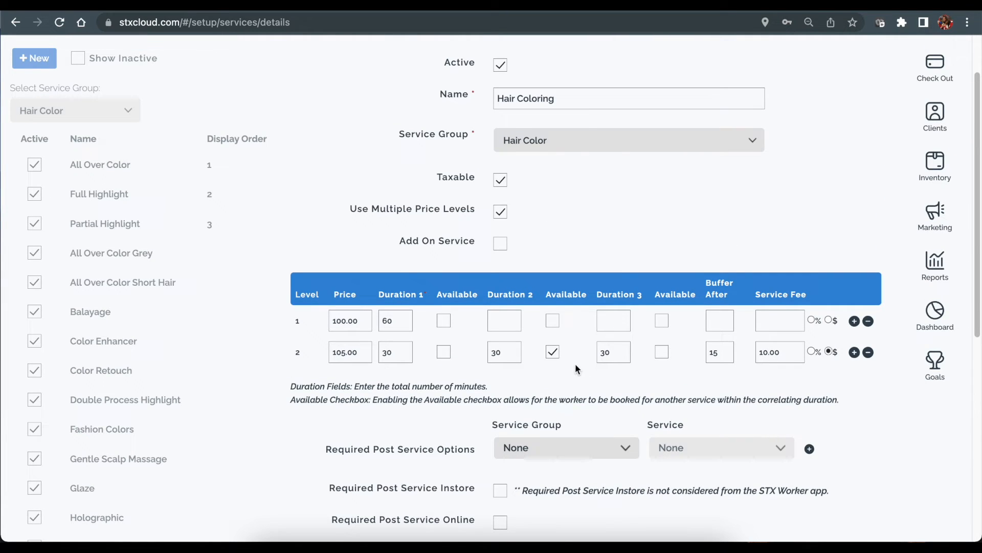
scroll(577, 381, down, 1)
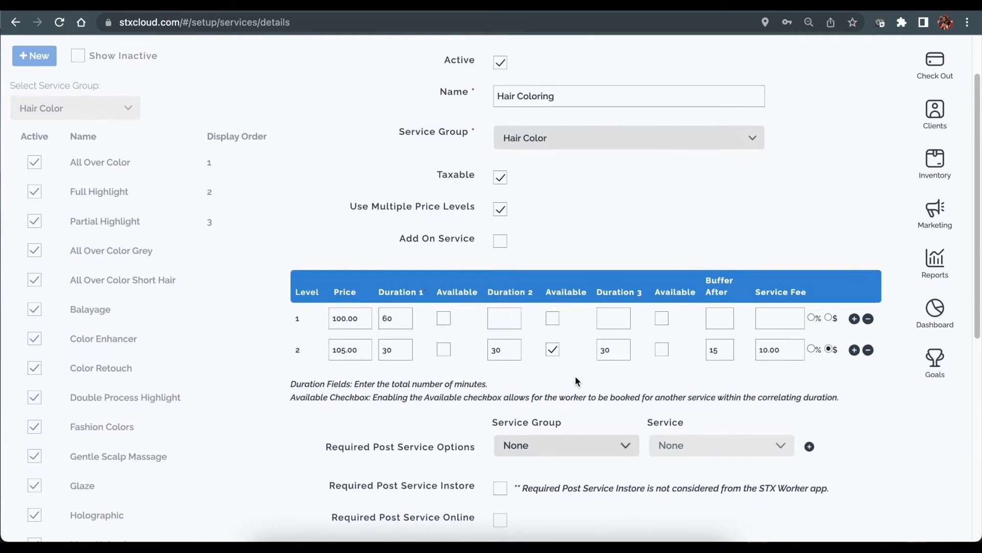
scroll(576, 378, down, 1)
scroll(578, 377, down, 2)
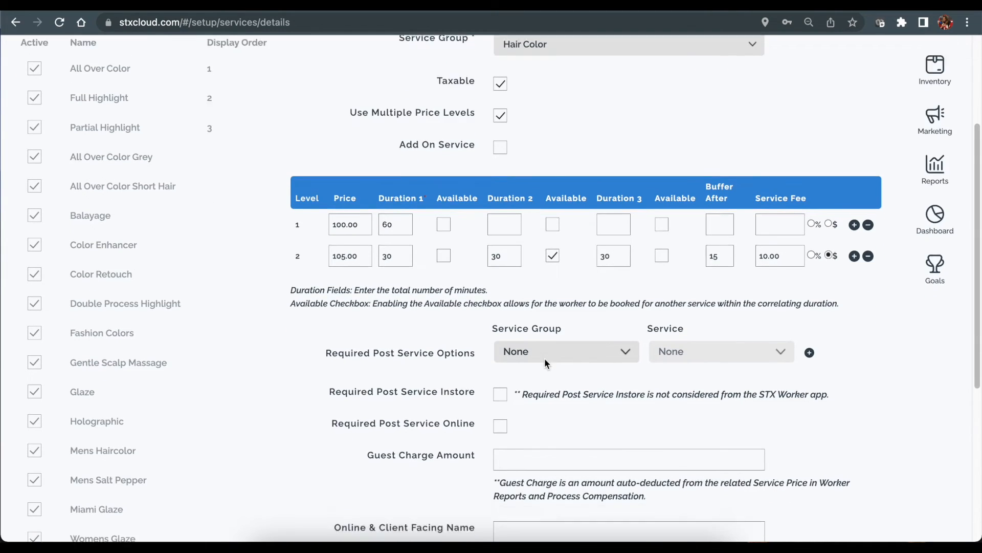
scroll(563, 322, down, 5)
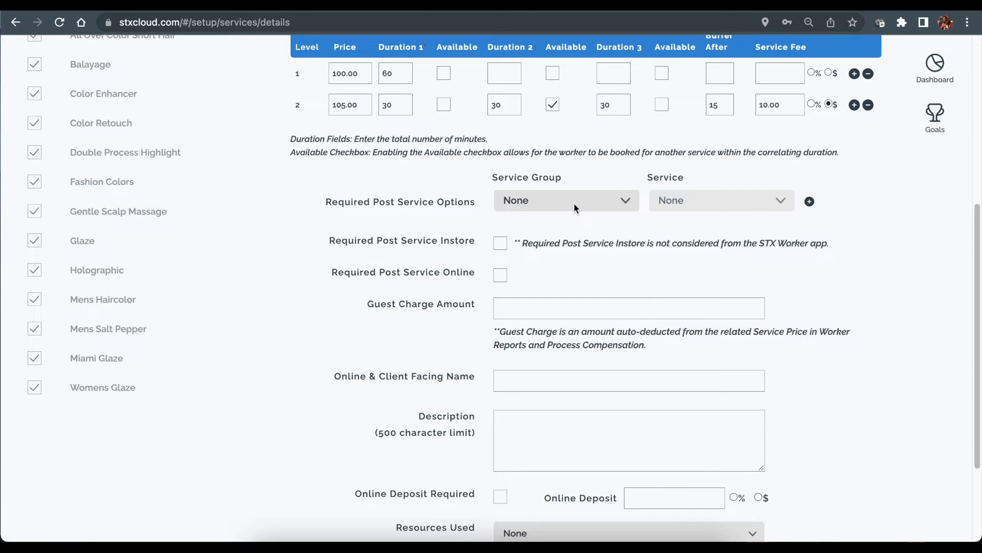
scroll(574, 206, up, 4)
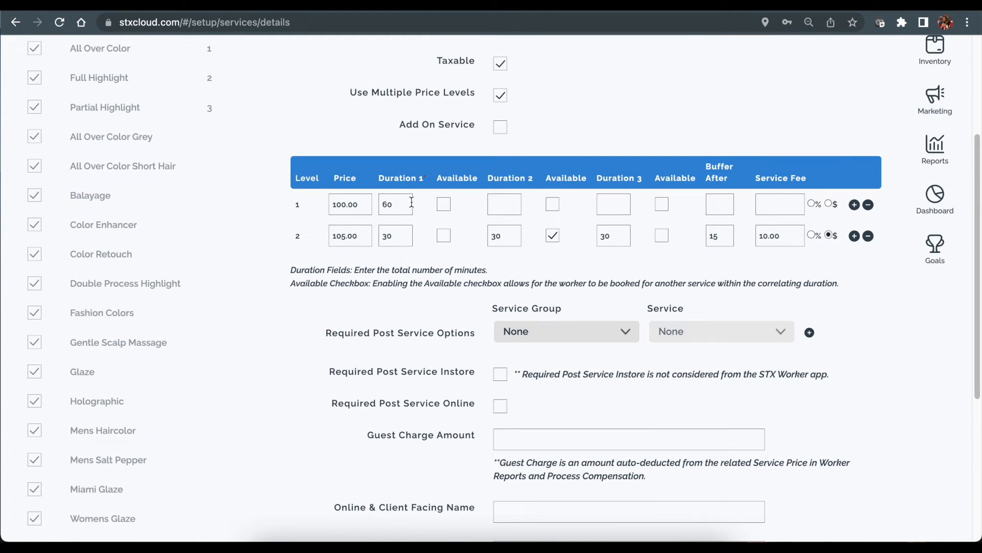
drag(399, 205, 381, 205)
click(396, 204)
scroll(396, 204, down, 1)
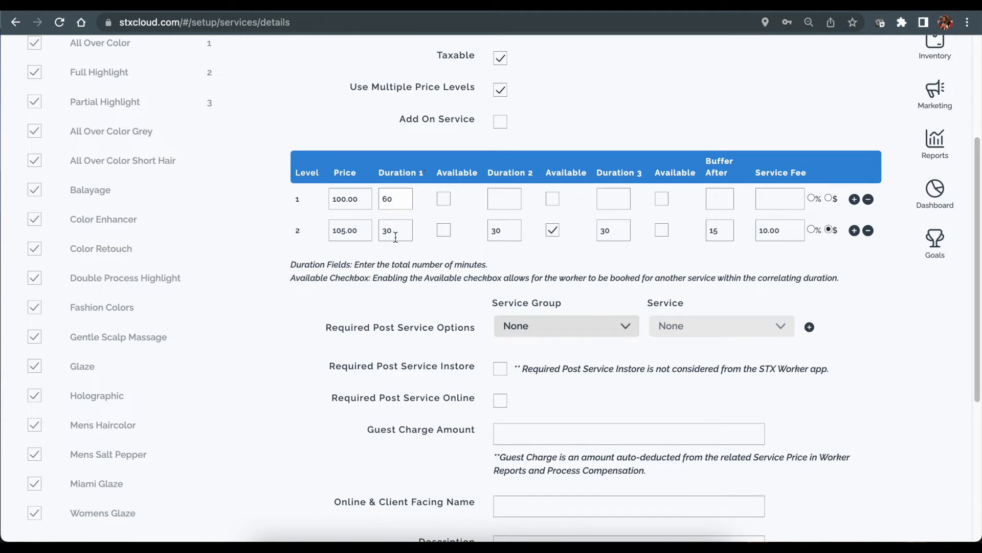
scroll(612, 232, down, 1)
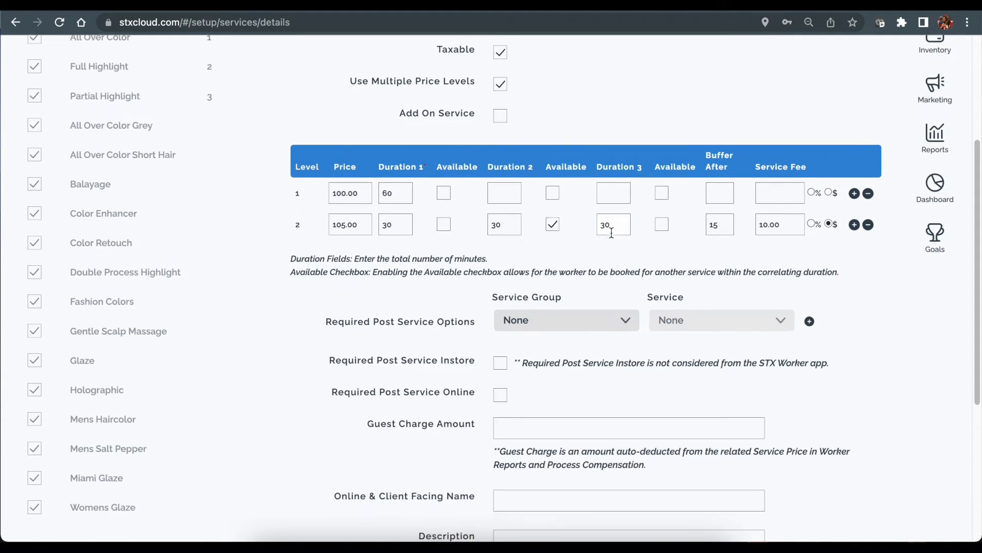
Step: Choose Blowdry from the Hair group as the first required post service option
click(523, 295)
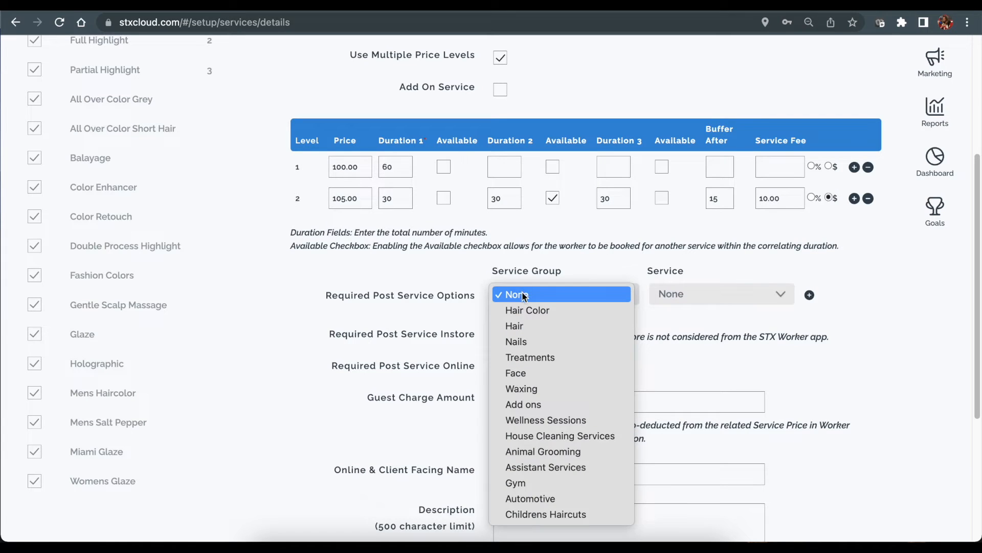
click(539, 326)
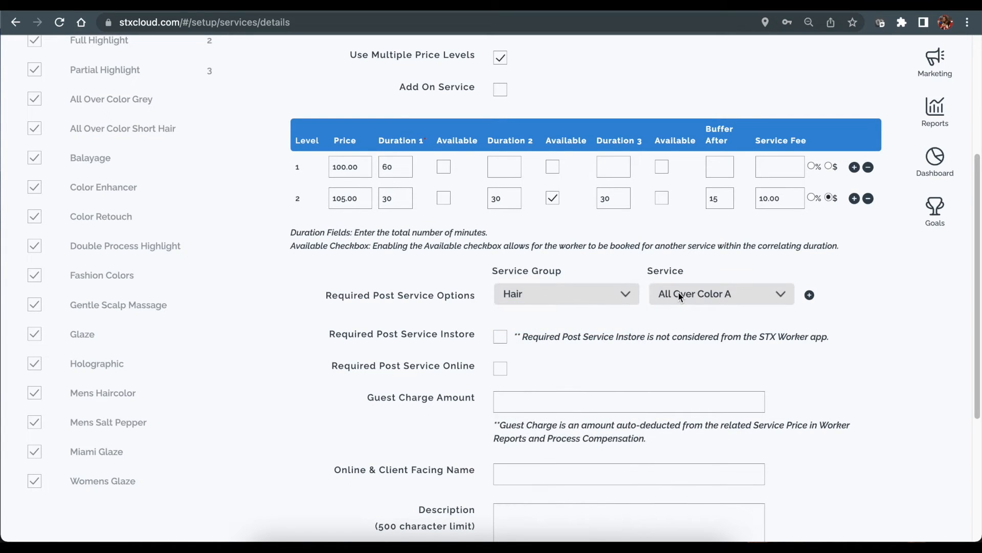
click(677, 292)
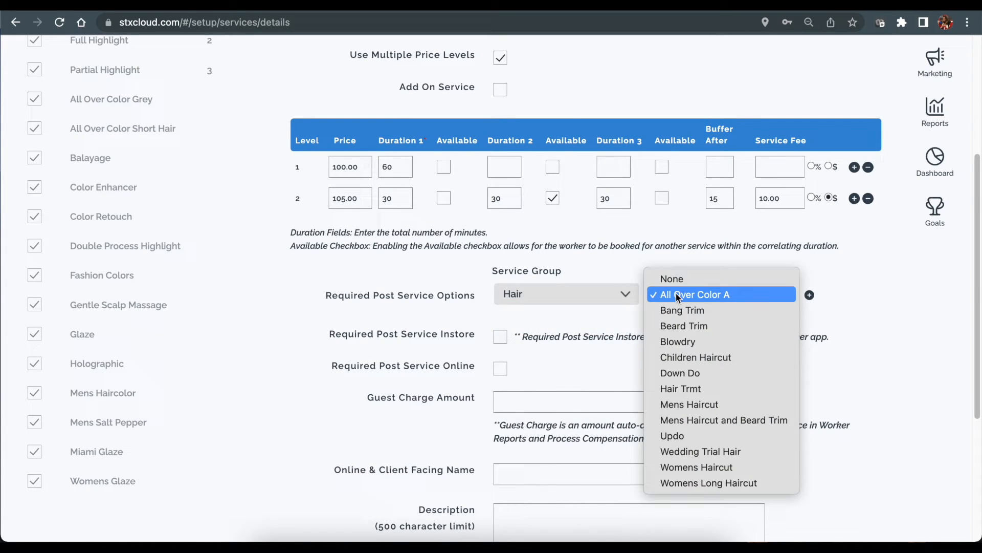
click(692, 343)
Step: Add a second required post service option, Womens Haircut from the Hair group
click(809, 296)
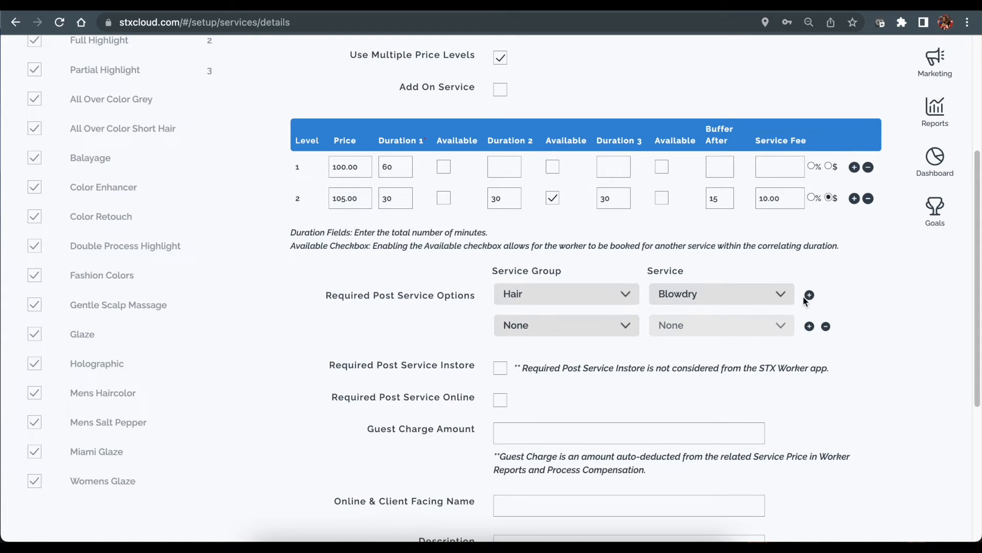
click(572, 325)
click(573, 356)
click(703, 324)
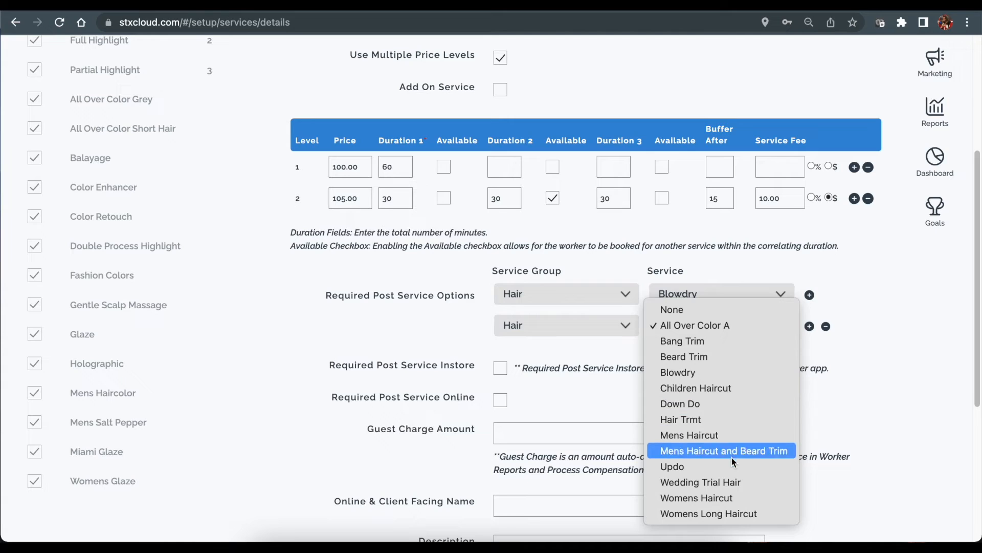
click(740, 498)
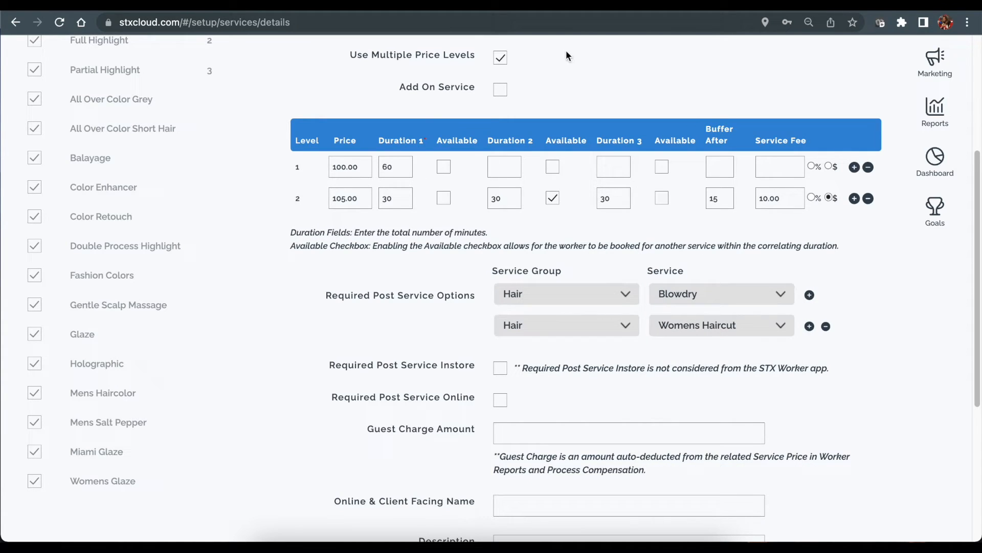
Step: Make the post service required both instore and online, and go to the Guest Charge Amount field
click(500, 369)
click(500, 401)
scroll(858, 324, down, 1)
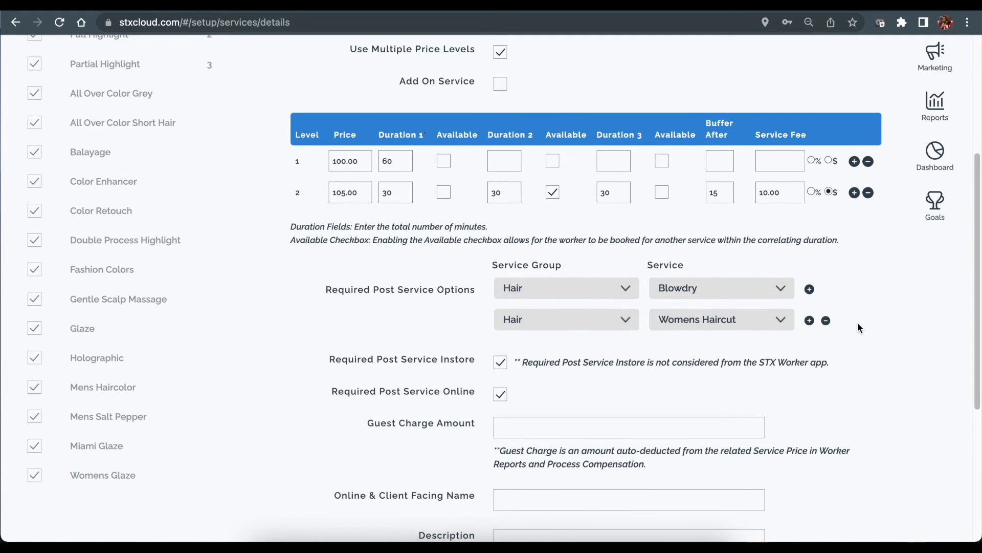
scroll(852, 328, down, 1)
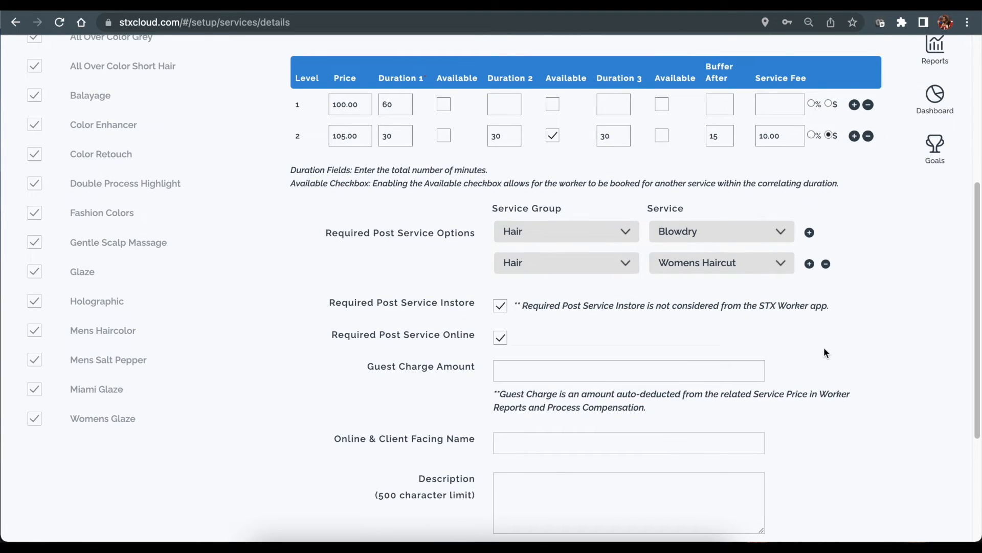
scroll(827, 345, down, 1)
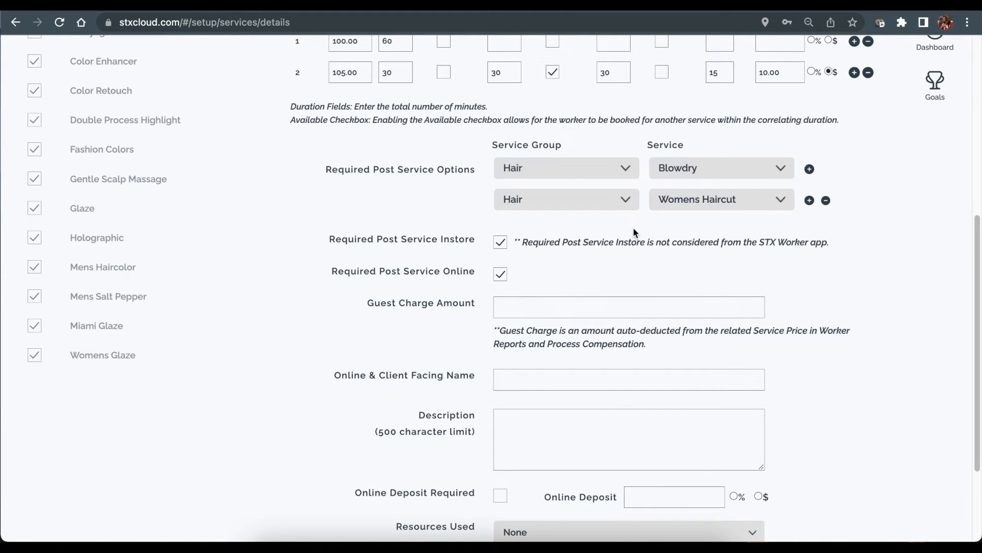
scroll(633, 228, down, 2)
click(506, 245)
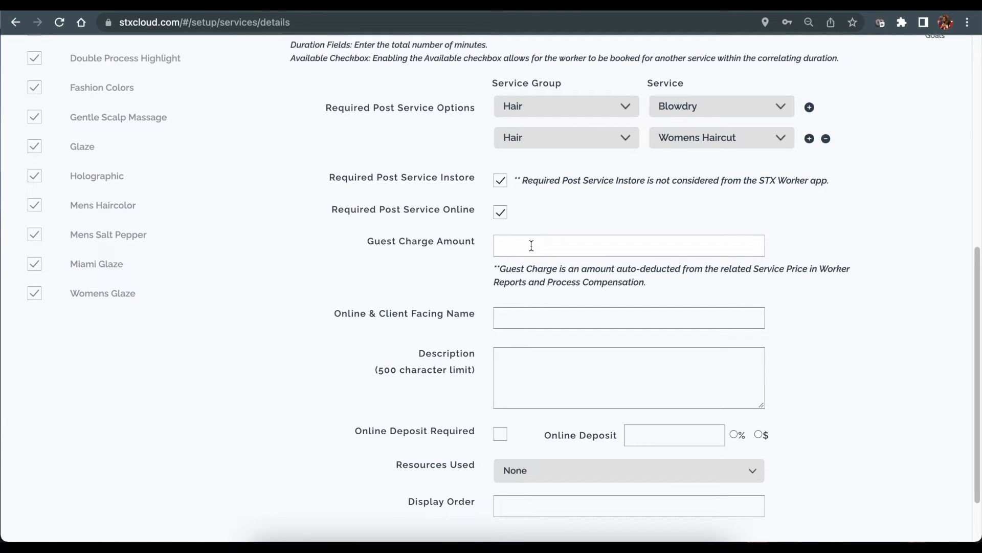
Step: Enter "Permanent Lux Haircolor" as the service's Online & Client Facing Name
scroll(532, 245, down, 3)
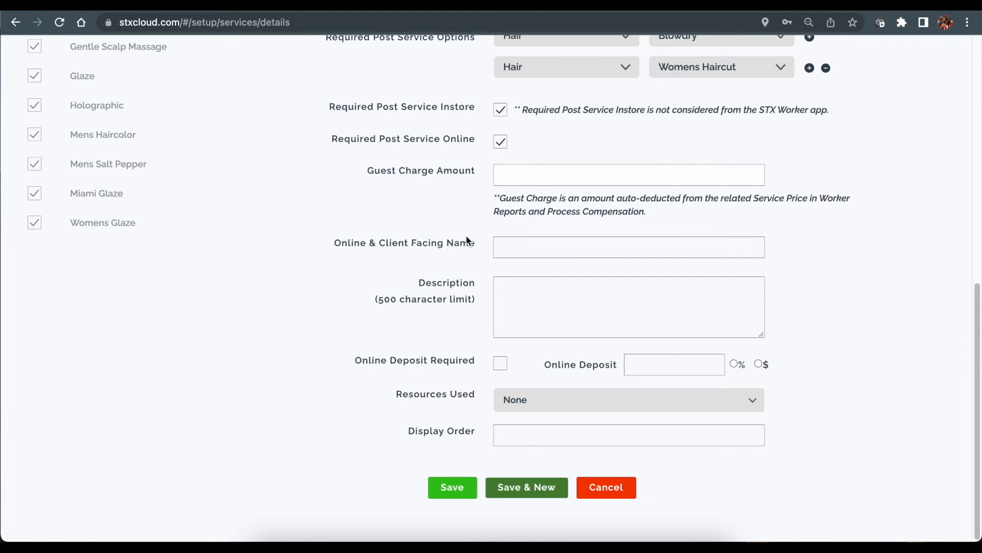
scroll(520, 249, up, 1)
scroll(520, 246, up, 10)
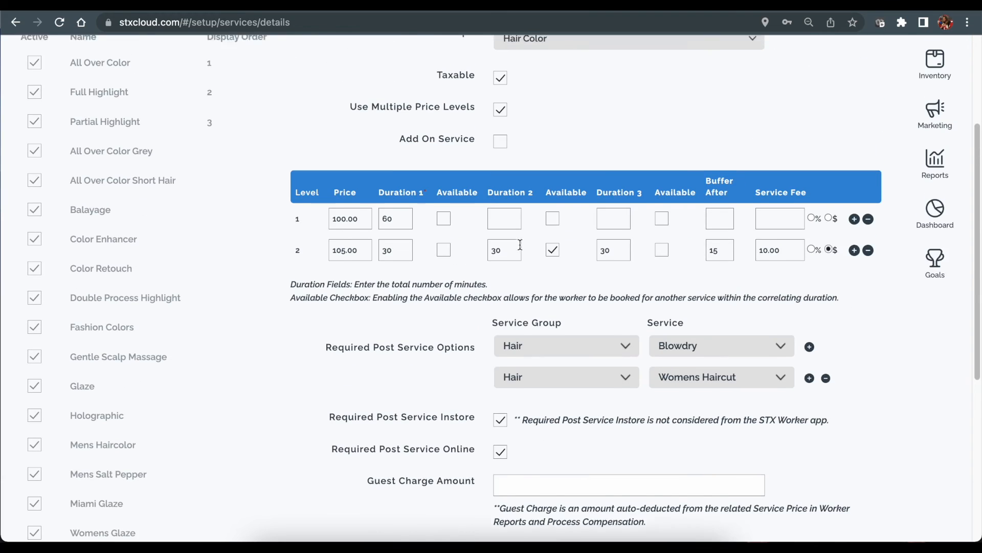
drag(497, 164, 599, 166)
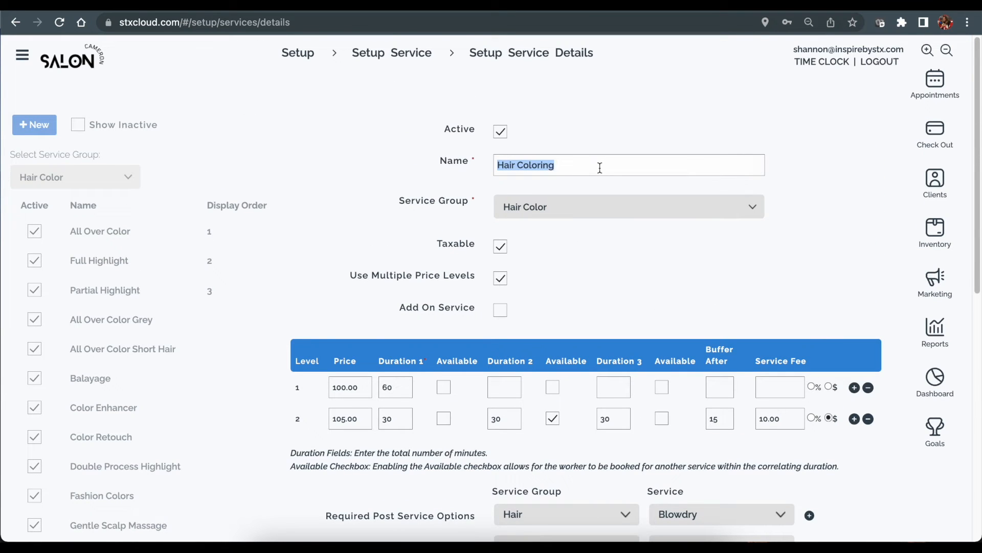
scroll(484, 198, down, 4)
scroll(483, 199, down, 5)
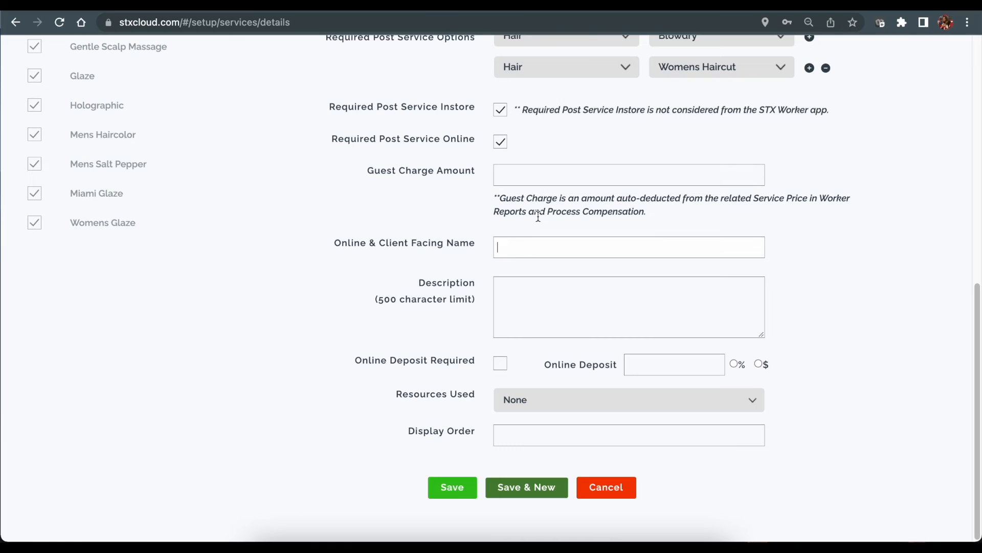
text(Permanent Lux Haircolo)
key(shift+Tab)
key(Right)
text(r)
Step: Enter "Application of vibrant permanent haircolor." as the service description
click(555, 291)
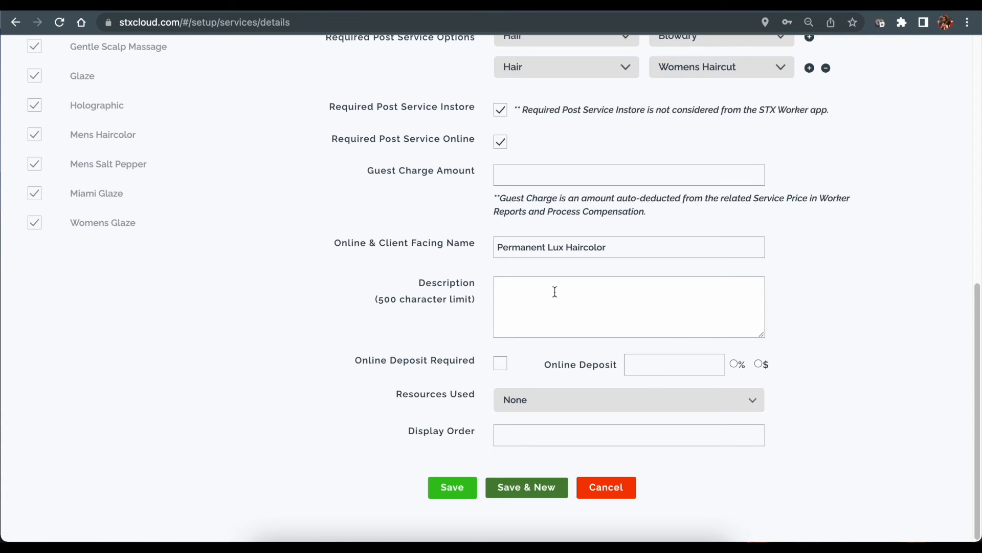
text(Application of vibra)
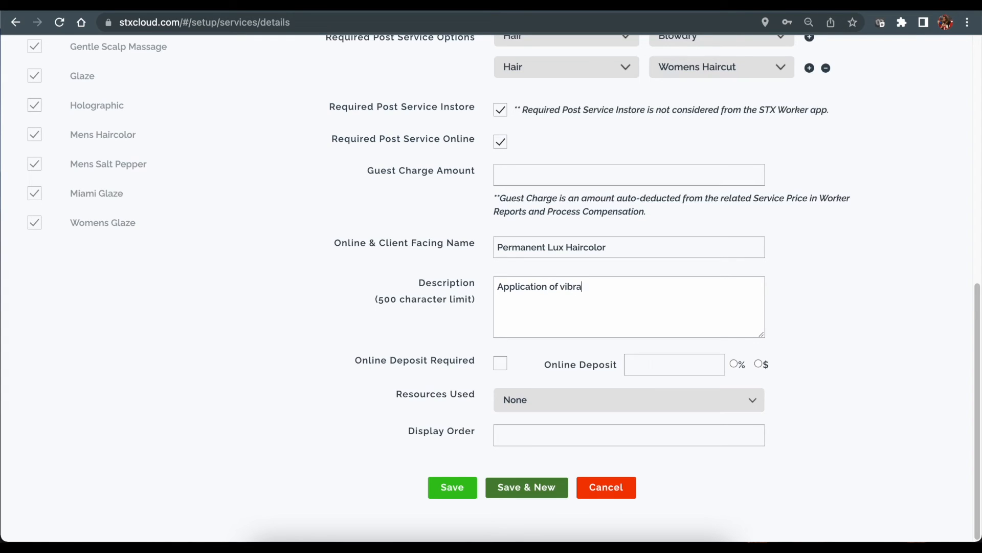
text(nt permanent haircolor.)
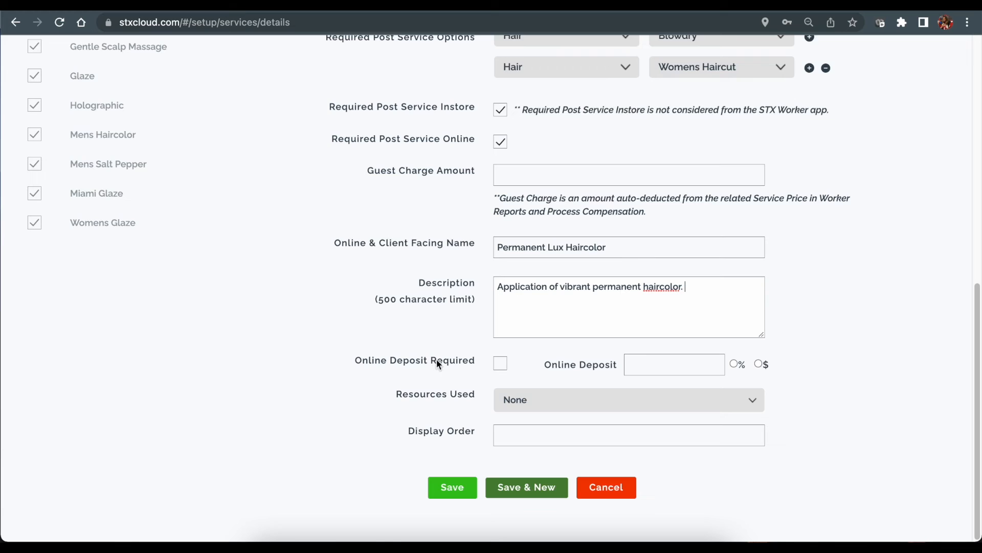
Step: Require an online deposit for the service and set it to 50 percent
click(500, 365)
click(641, 364)
text(50)
click(735, 365)
Step: Change the online deposit to a fixed amount of 20 dollars
drag(667, 364, 578, 366)
text(20)
click(758, 364)
Step: Set Resources Used to Any and choose Pedicure Chair as the first resource
click(570, 398)
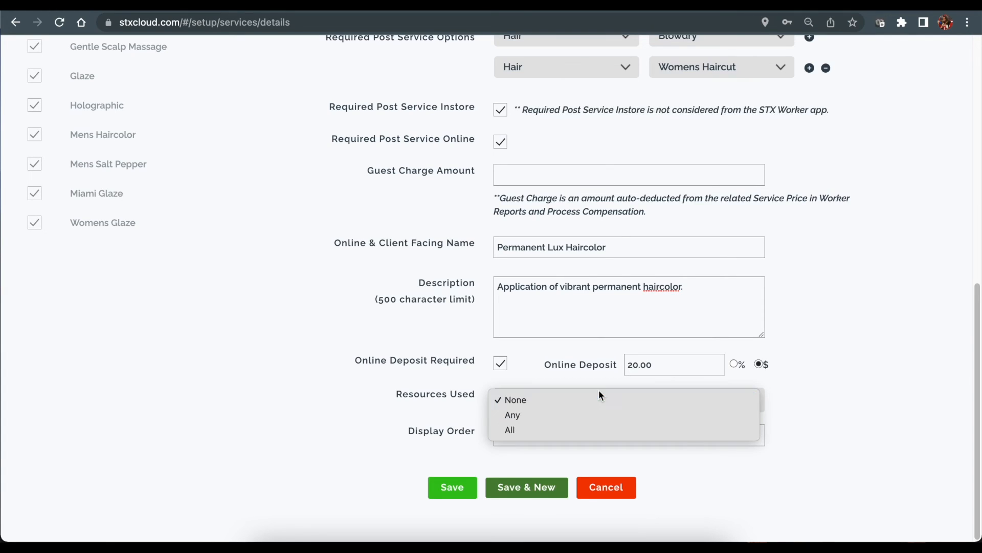
click(537, 394)
click(538, 398)
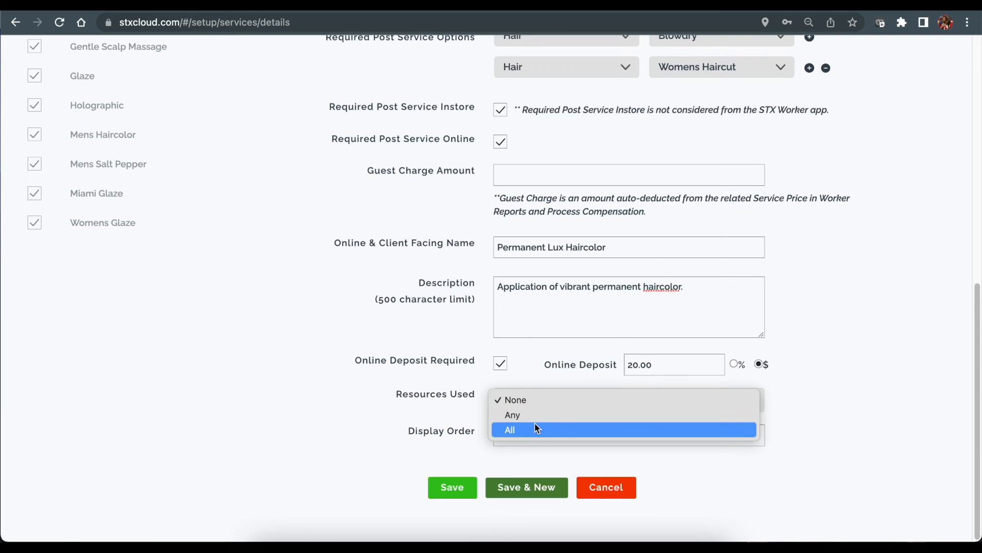
click(526, 415)
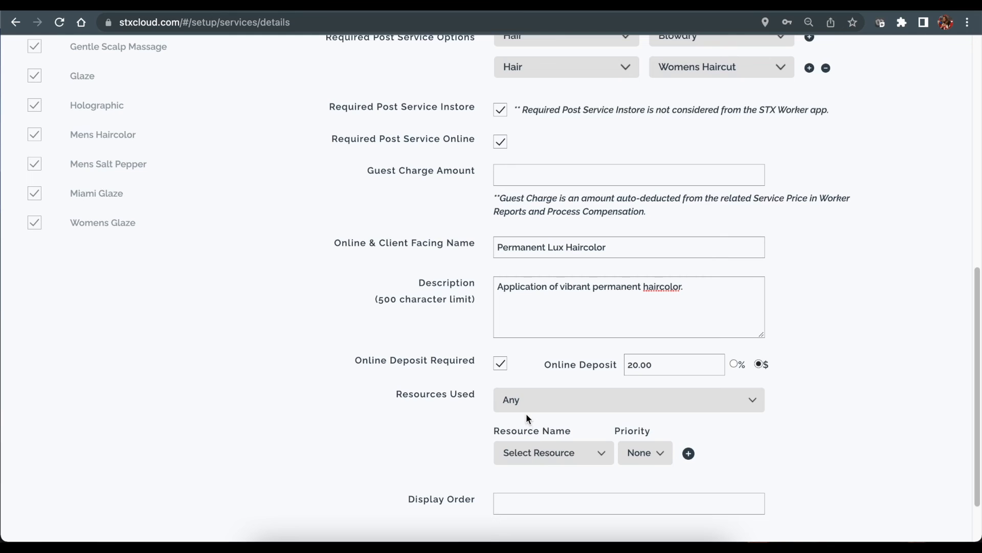
click(543, 454)
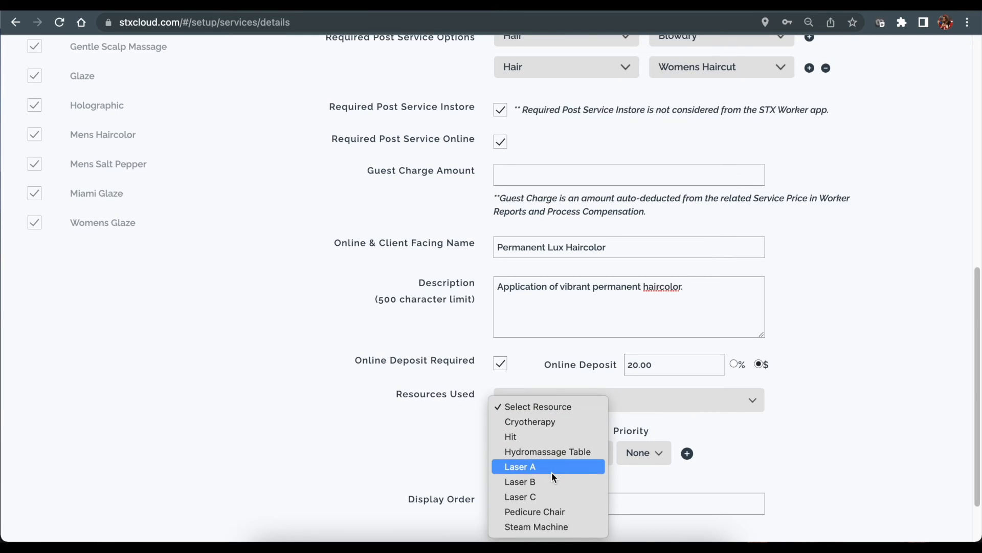
click(559, 513)
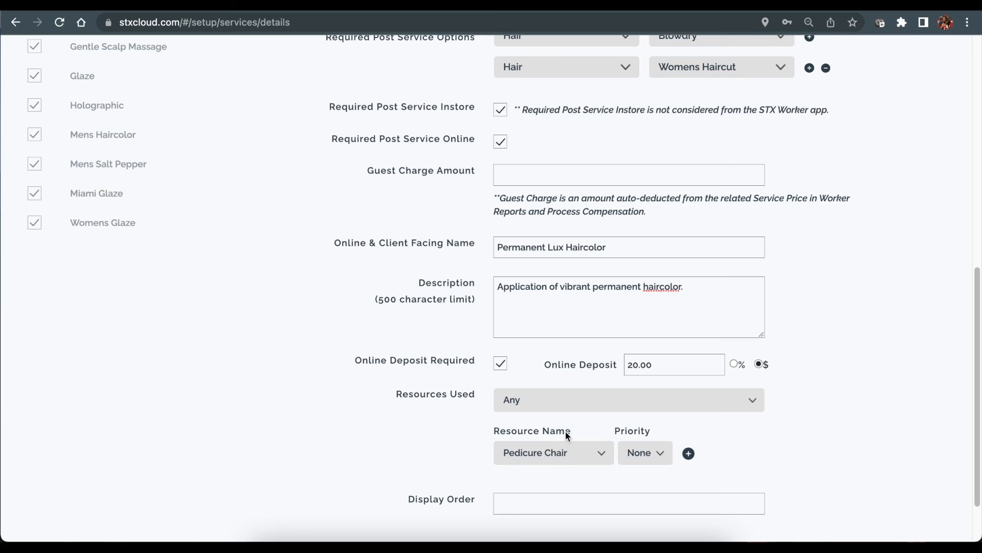
click(560, 401)
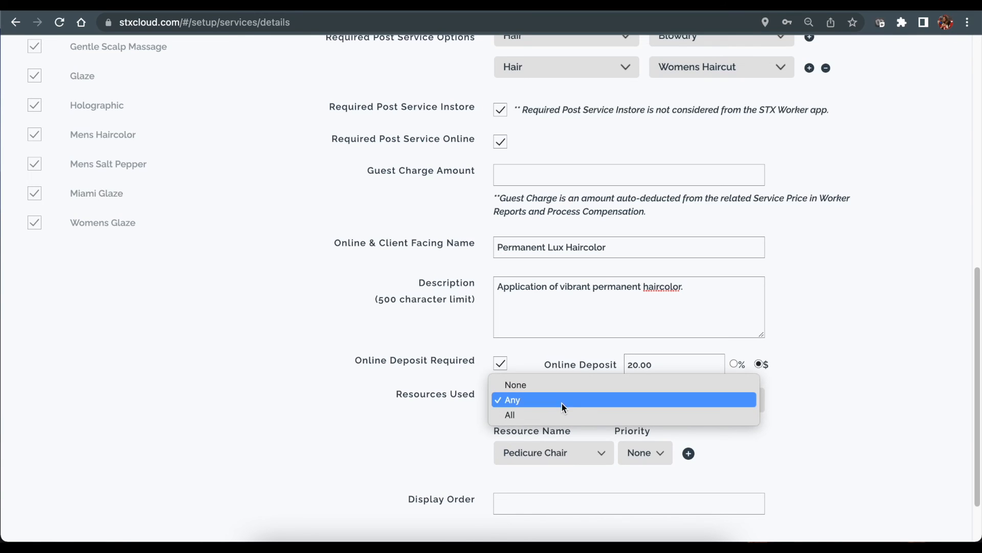
click(561, 402)
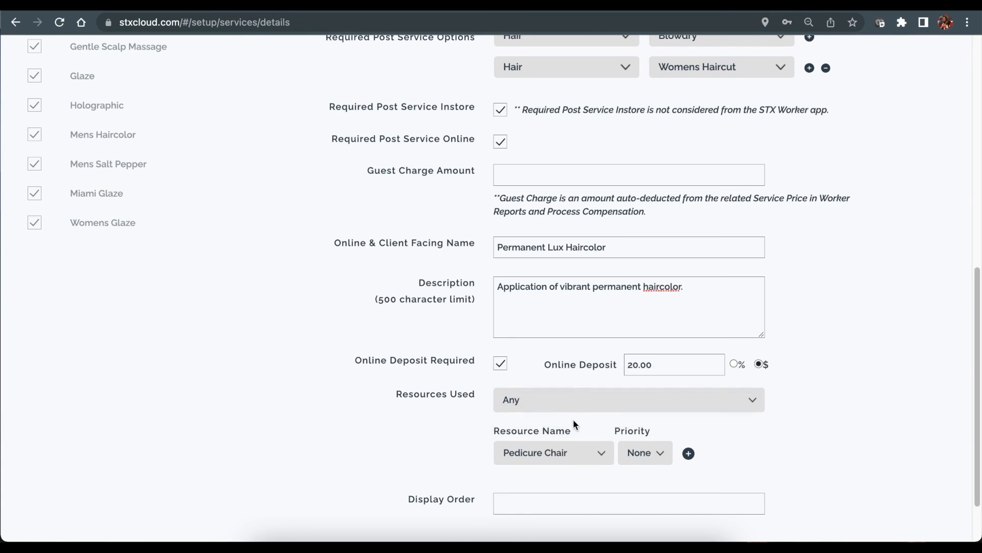
Step: Add Hydromassage Table as a second resource below Pedicure Chair
click(689, 453)
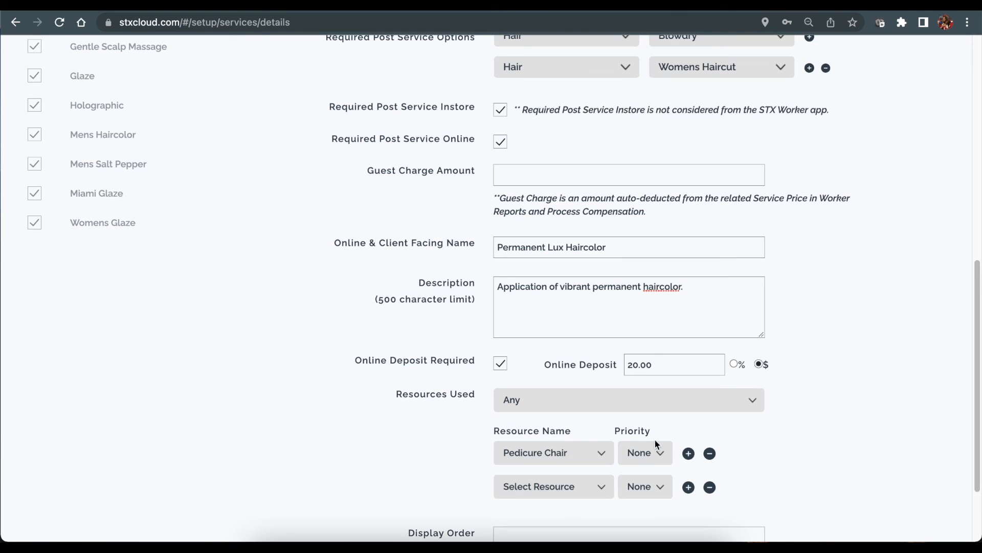
scroll(549, 406, down, 2)
click(541, 404)
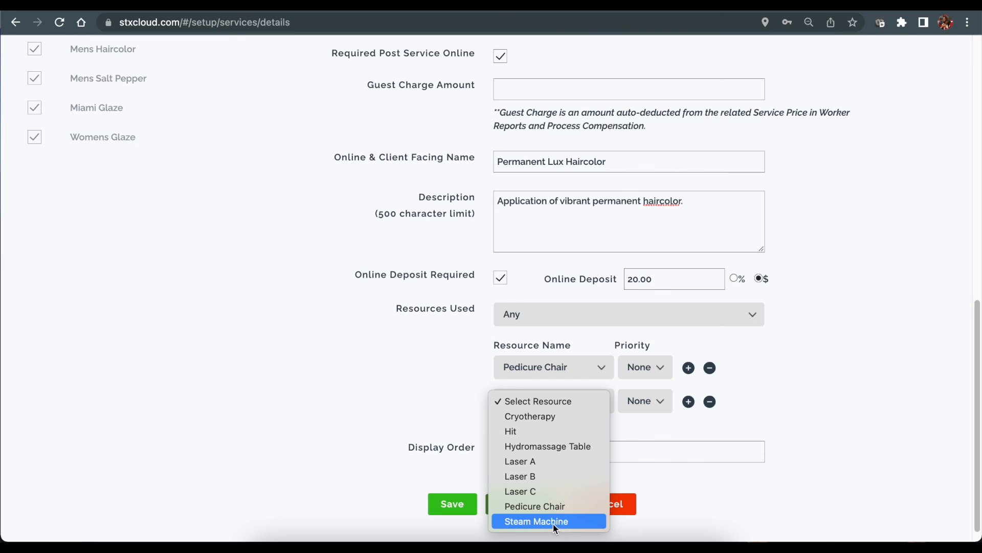
click(554, 447)
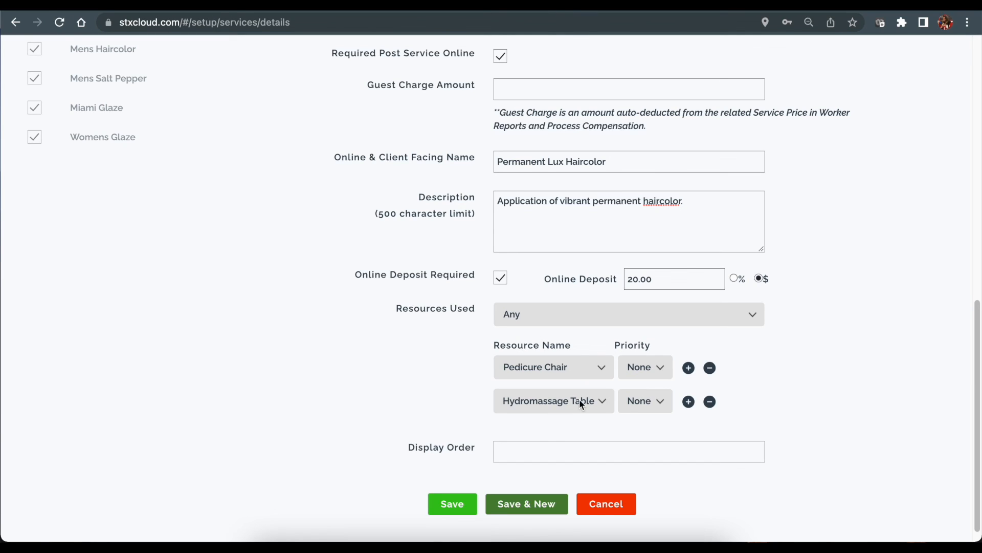
Step: Set the resource priorities to 2 for Pedicure Chair and 1 for Hydromassage Table
click(648, 373)
click(650, 398)
click(645, 401)
click(640, 420)
Step: Switch Resources Used to All and list Pedicure Chair and Hydromassage Table as the required resources
click(571, 310)
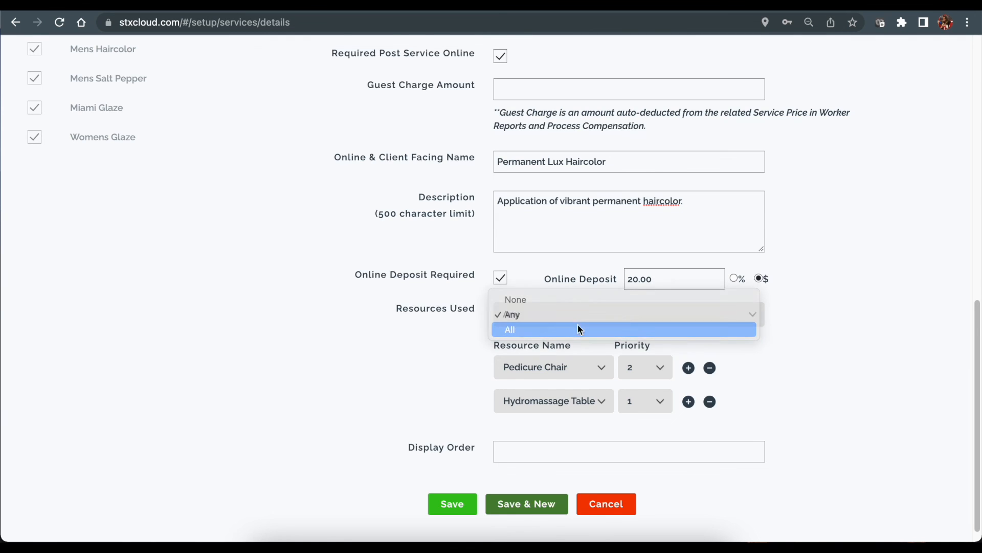
click(574, 326)
click(532, 385)
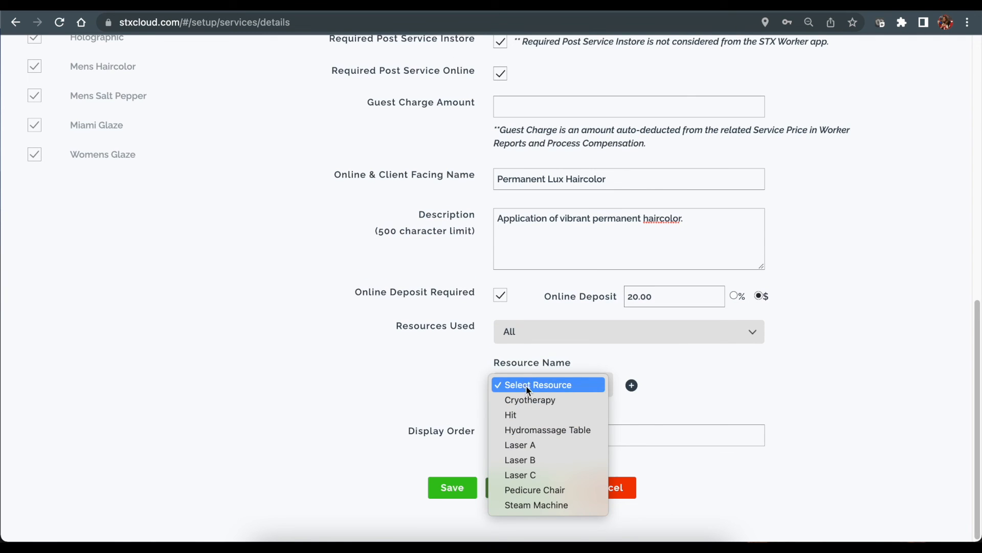
click(554, 490)
click(631, 385)
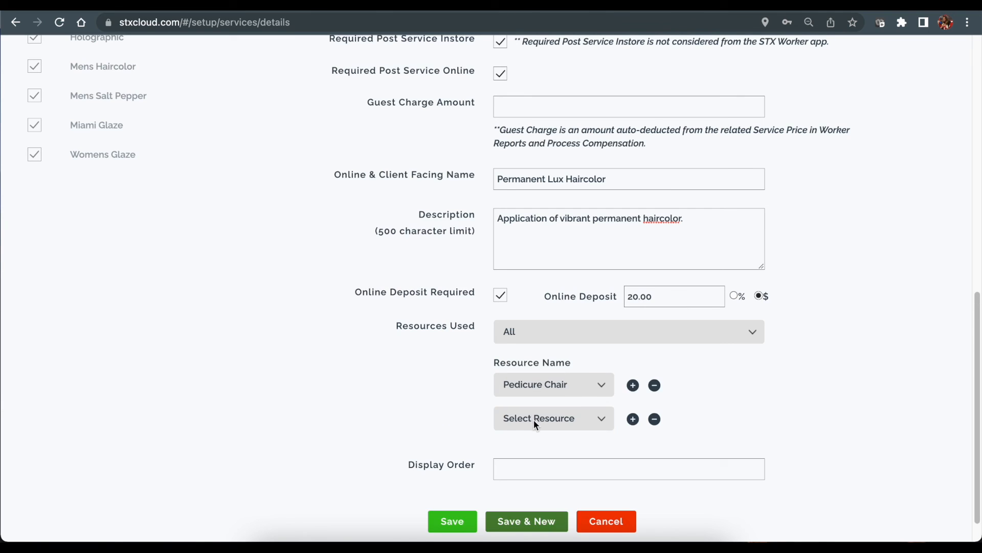
click(536, 424)
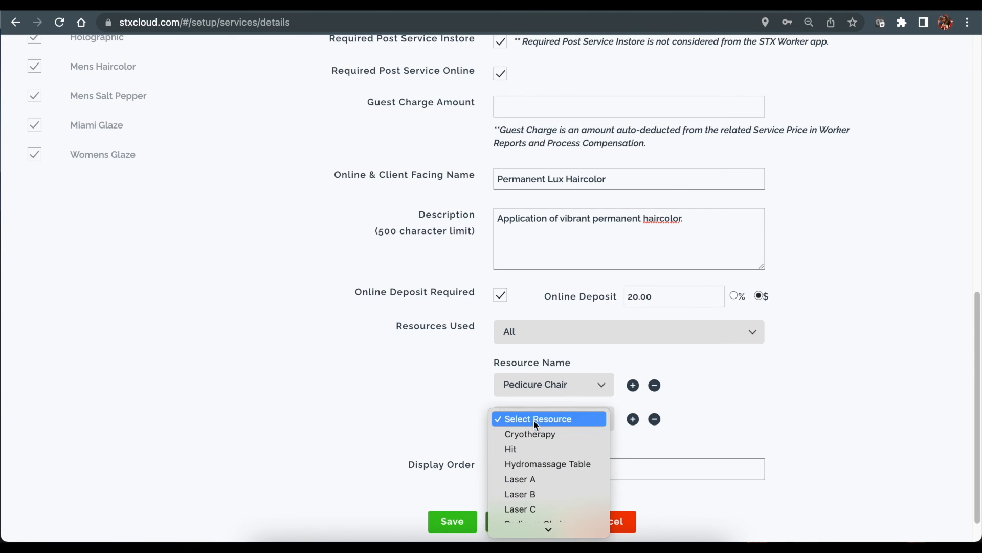
click(555, 461)
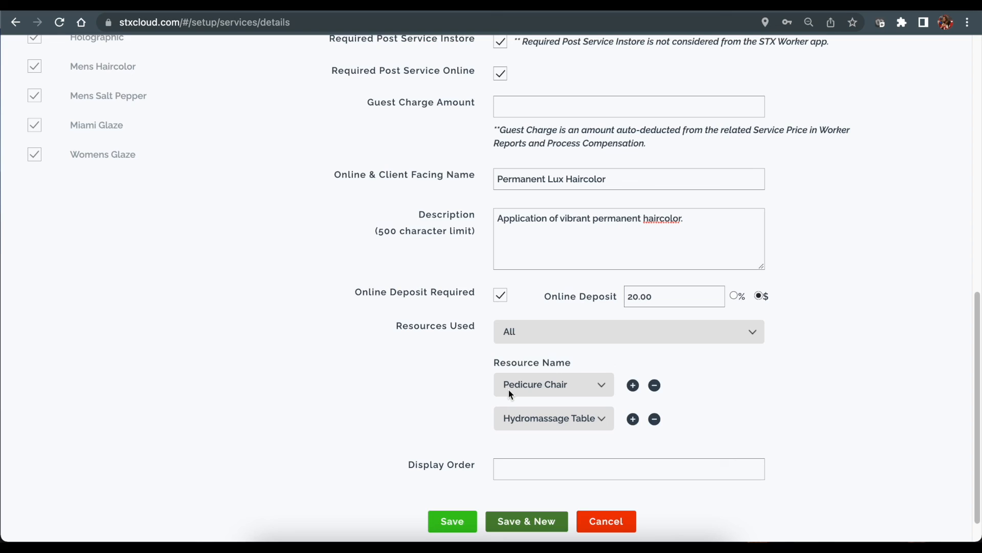
Step: Go to the service's Display Order field
click(499, 471)
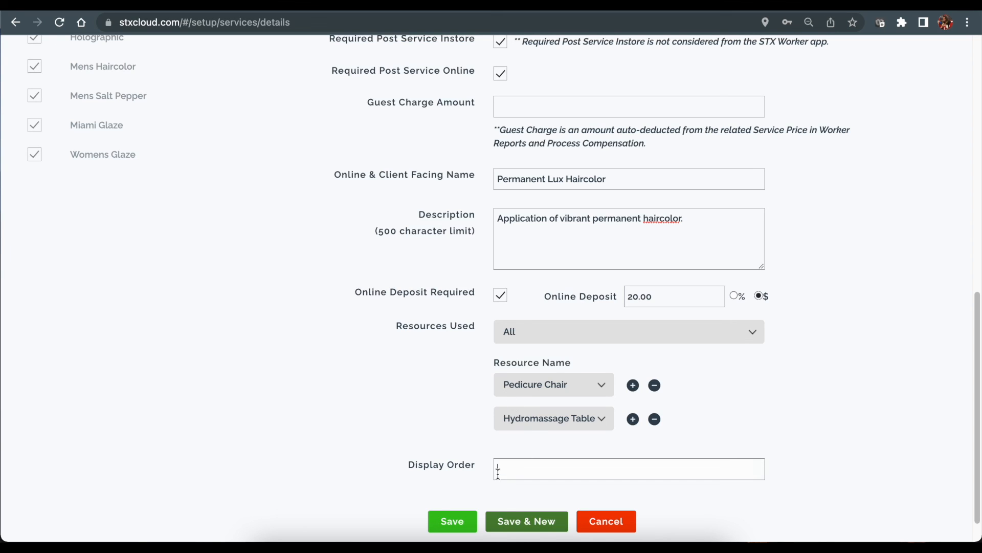